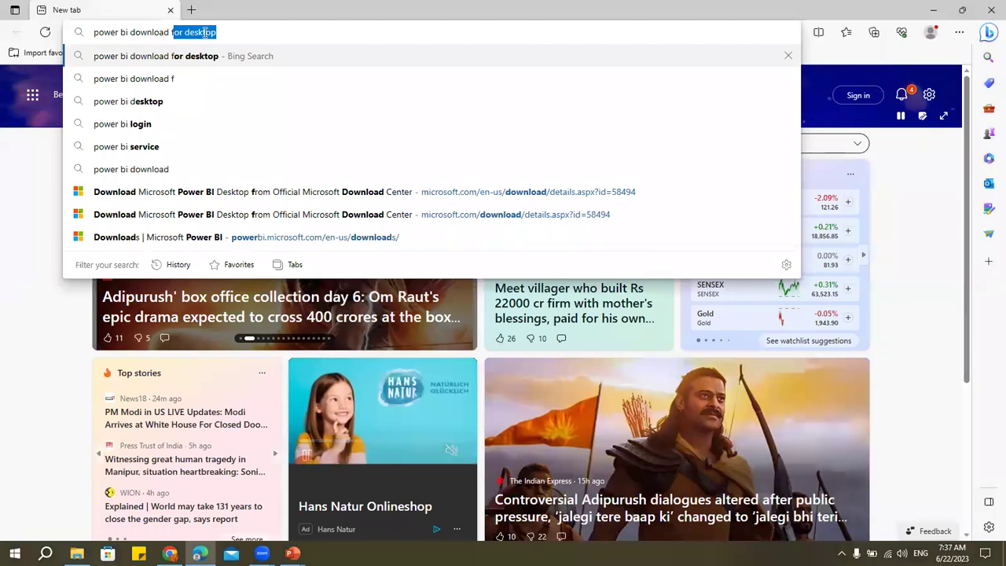
Search for the Power BI Desktop download and open its Advanced download options page in the Download Center
{"action": "key", "text": "Return"}
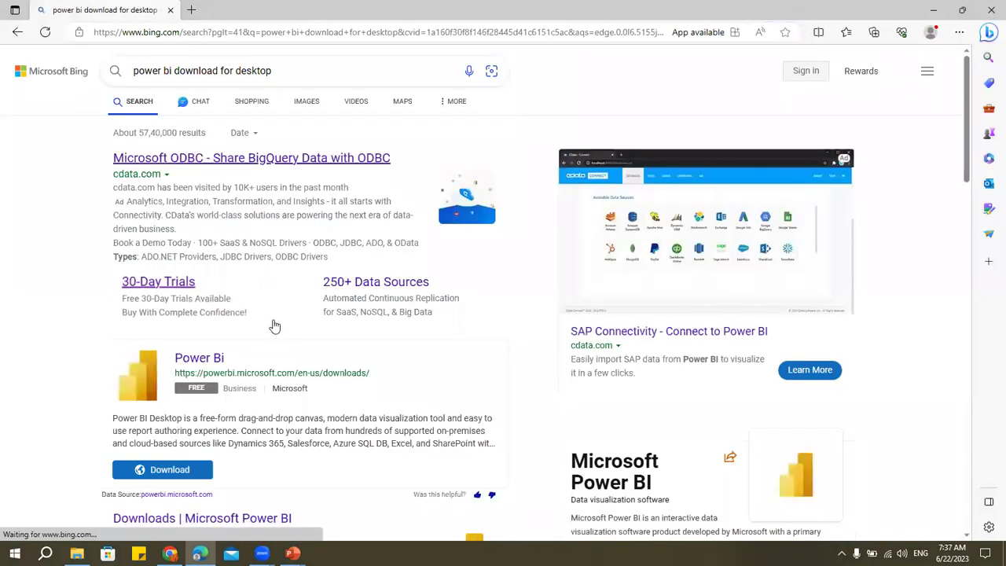
{"action": "scroll", "coordinate": [275, 330], "scroll_direction": "down", "scroll_amount": 3}
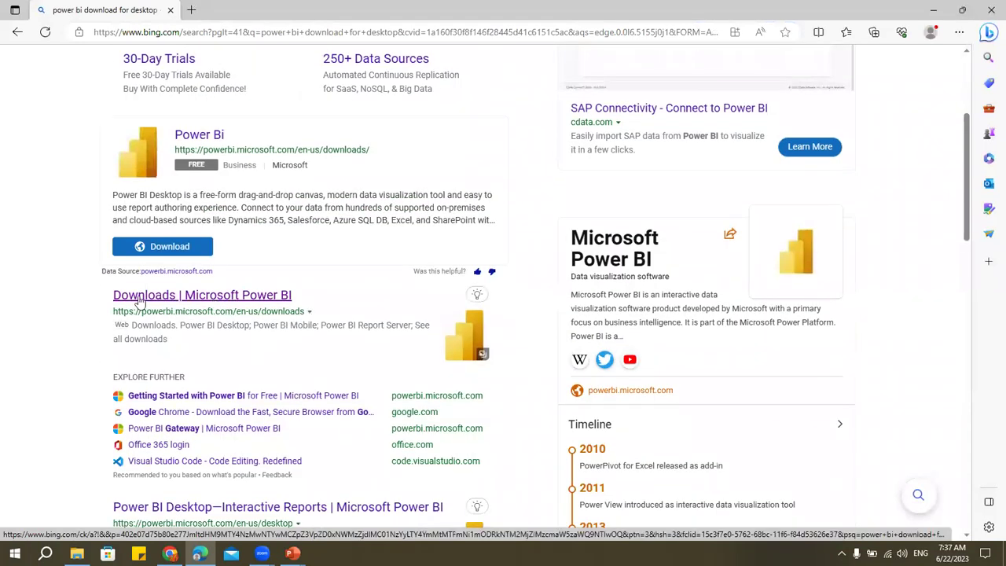
{"action": "left_click", "coordinate": [238, 297]}
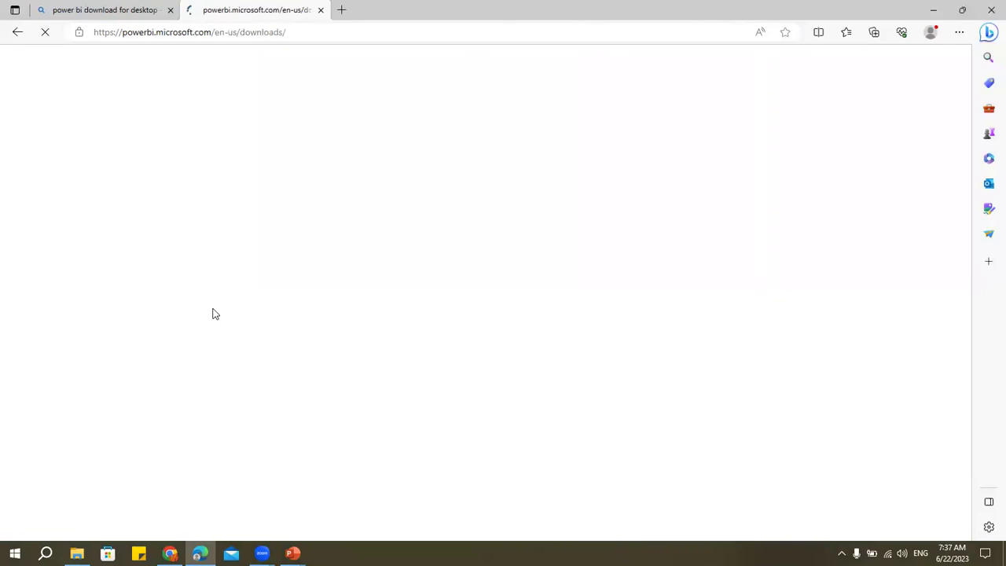
{"action": "scroll", "coordinate": [310, 325], "scroll_direction": "down", "scroll_amount": 3}
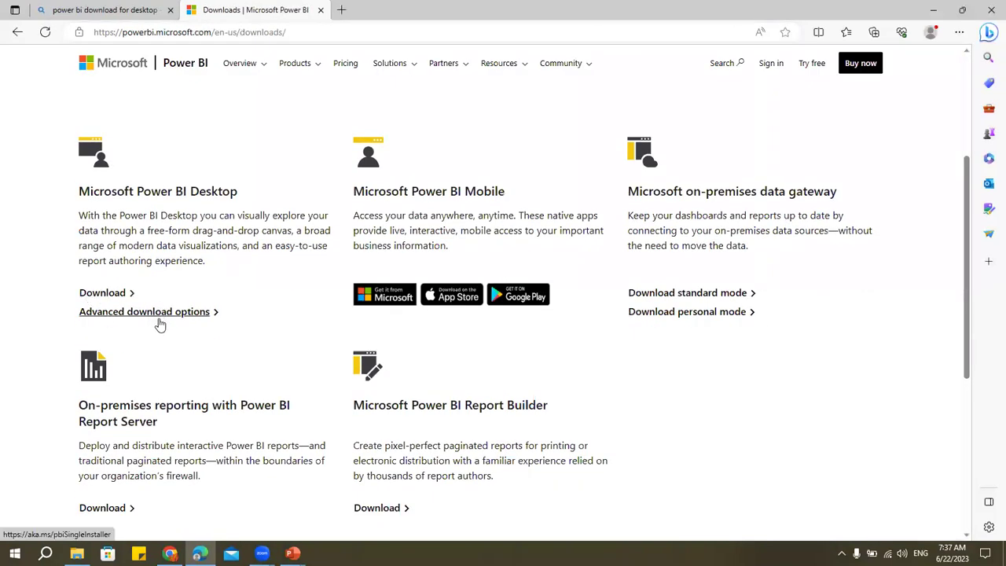
{"action": "left_click", "coordinate": [159, 314]}
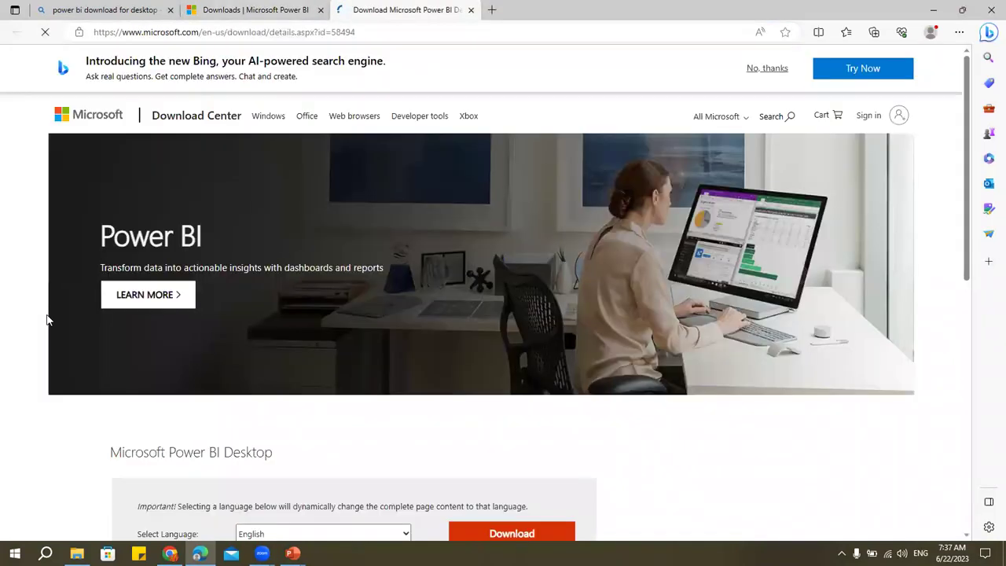
{"action": "scroll", "coordinate": [591, 309], "scroll_direction": "down", "scroll_amount": 4}
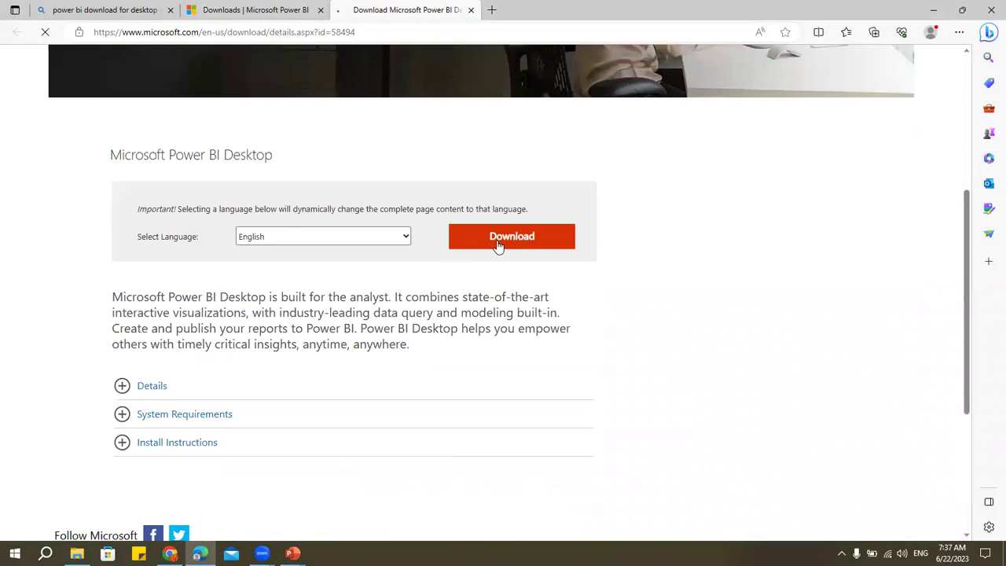
List the PBIDesktopSetup_x64.exe and PBIDesktopSetup.exe installers, compare their x64 names, and open File Explorer
{"action": "left_click", "coordinate": [497, 245]}
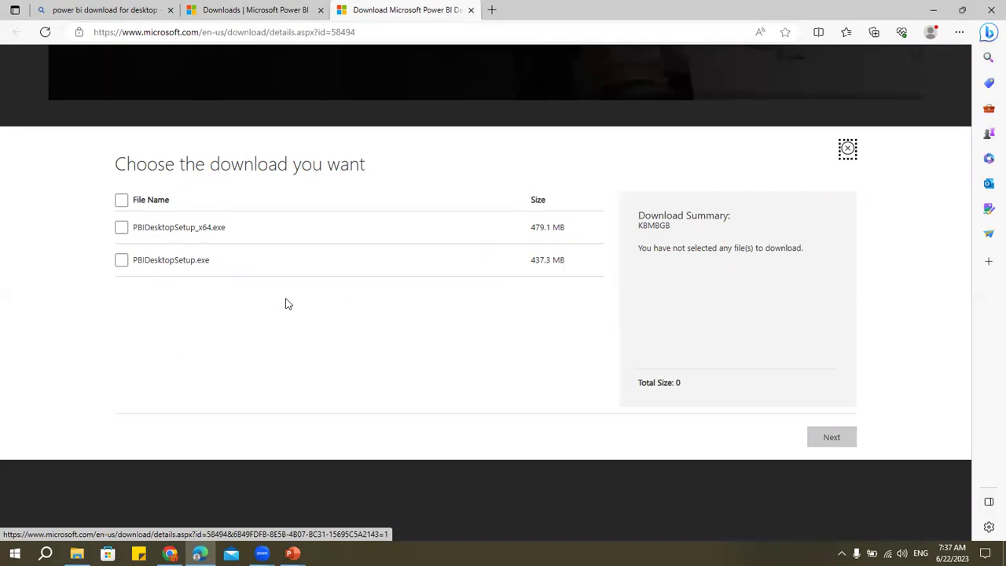
{"action": "left_click_drag", "start_coordinate": [199, 227], "coordinate": [210, 227]}
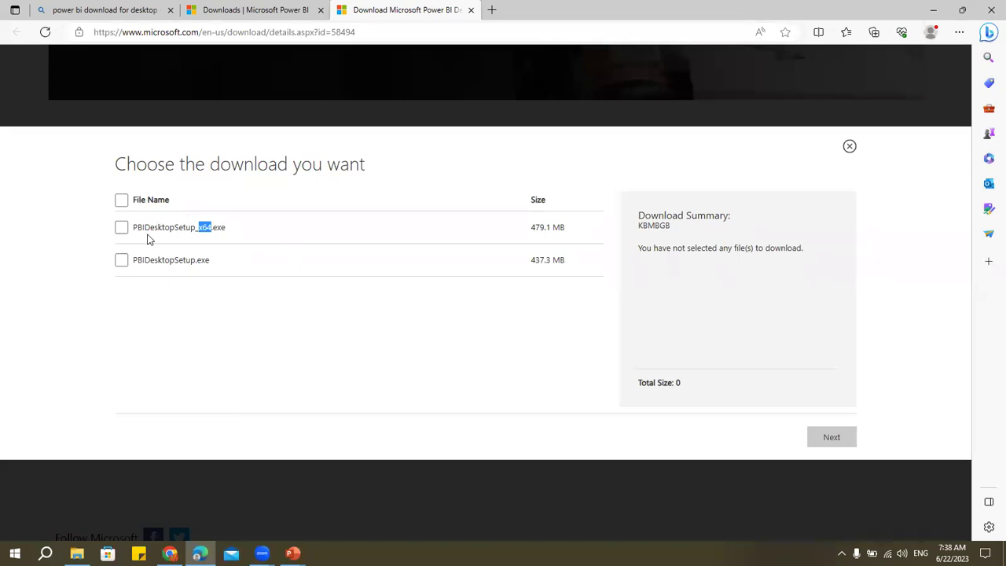
{"action": "left_click_drag", "start_coordinate": [209, 227], "coordinate": [256, 255]}
{"action": "left_click_drag", "start_coordinate": [202, 227], "coordinate": [213, 227]}
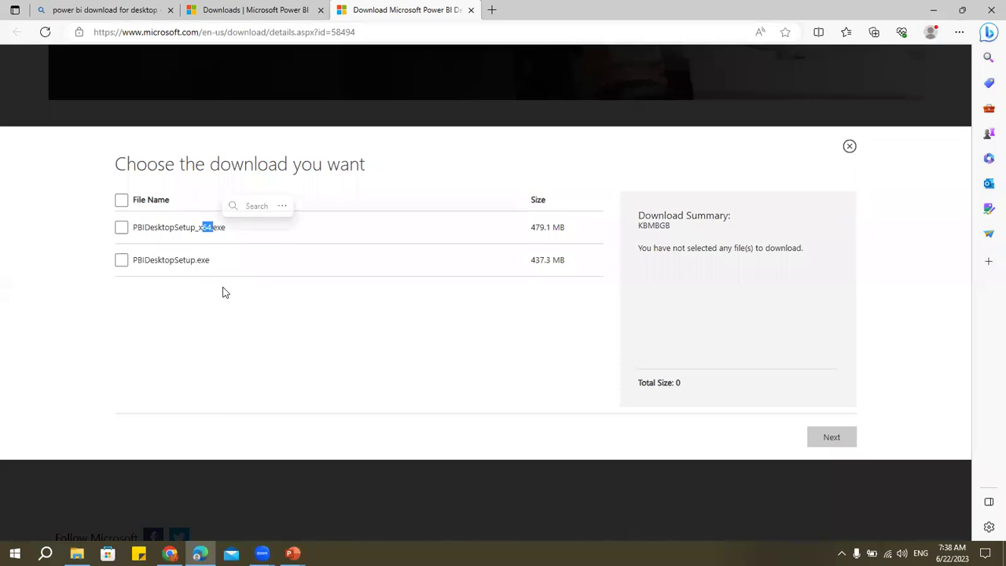
{"action": "left_click", "coordinate": [223, 261]}
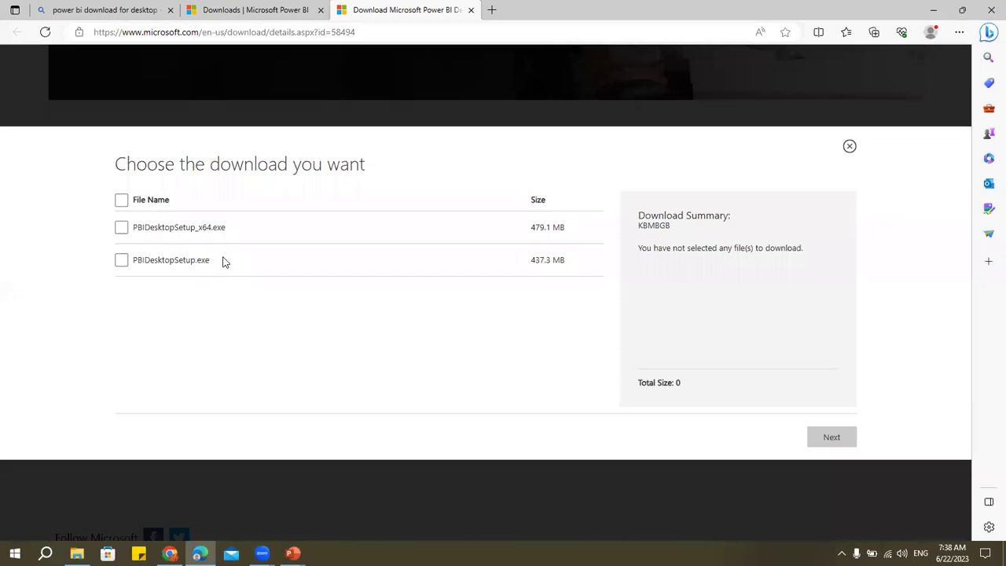
{"action": "key", "text": "super+e"}
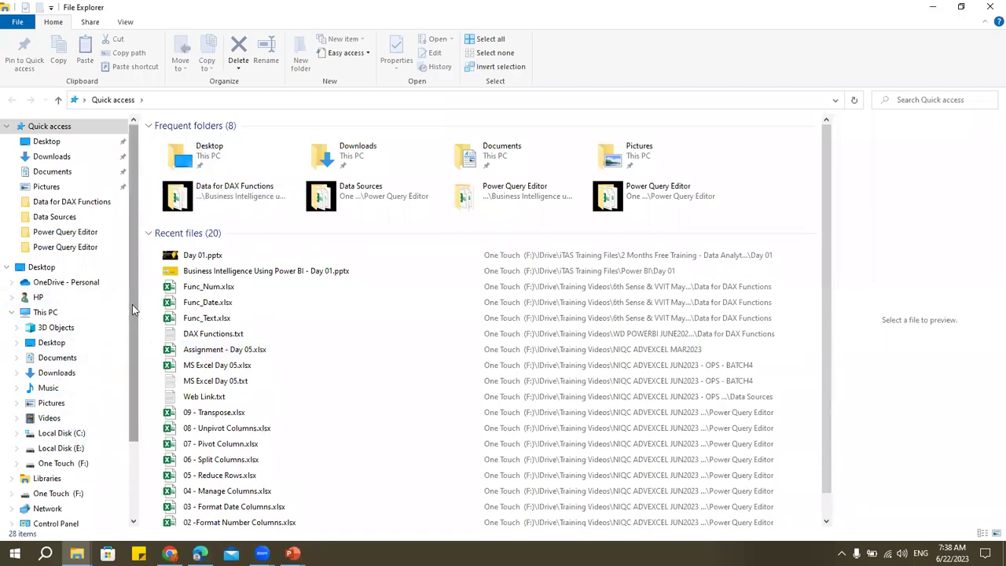
Confirm in This PC's properties that the system is 64-bit x64, then tick PBIDesktopSetup_x64.exe
{"action": "scroll", "coordinate": [132, 304], "scroll_direction": "down", "scroll_amount": 1}
{"action": "right_click", "coordinate": [48, 266]}
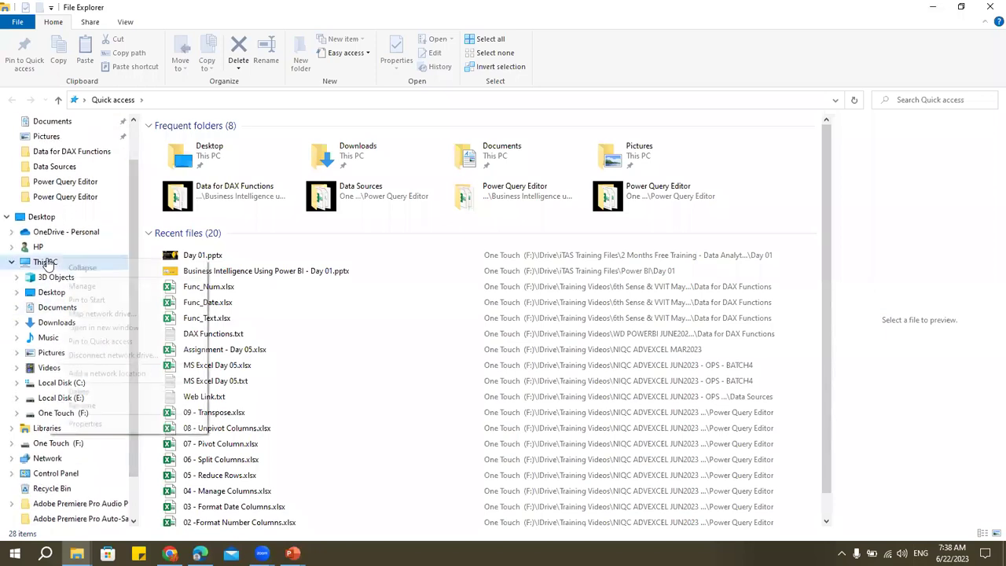
{"action": "left_click", "coordinate": [86, 423]}
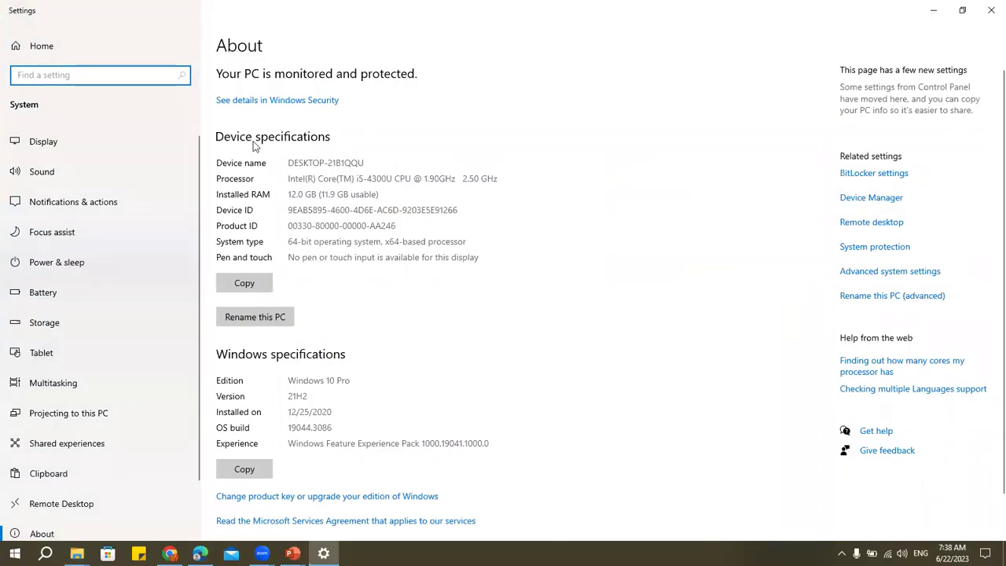
{"action": "left_click", "coordinate": [338, 162]}
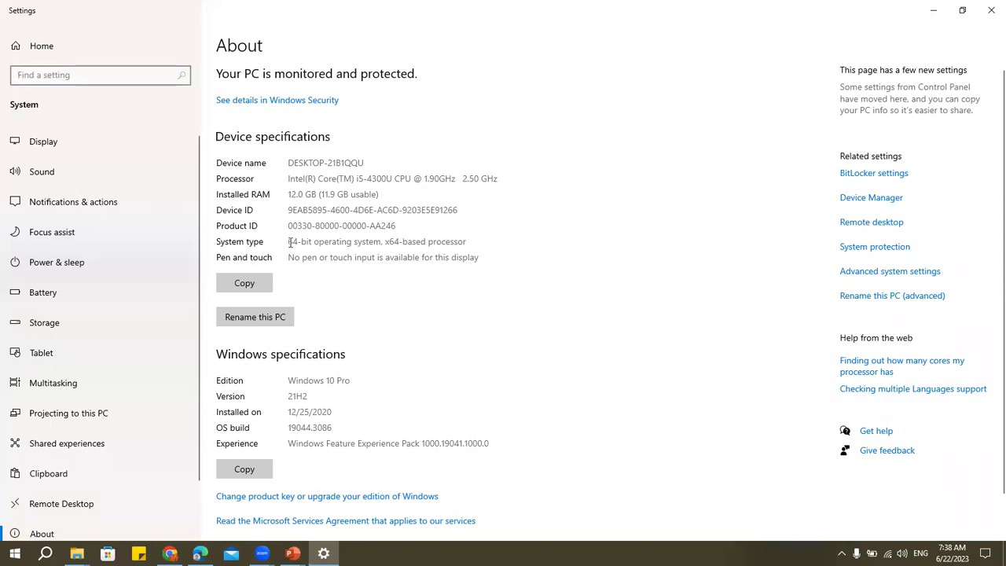
{"action": "left_click_drag", "start_coordinate": [289, 241], "coordinate": [491, 242]}
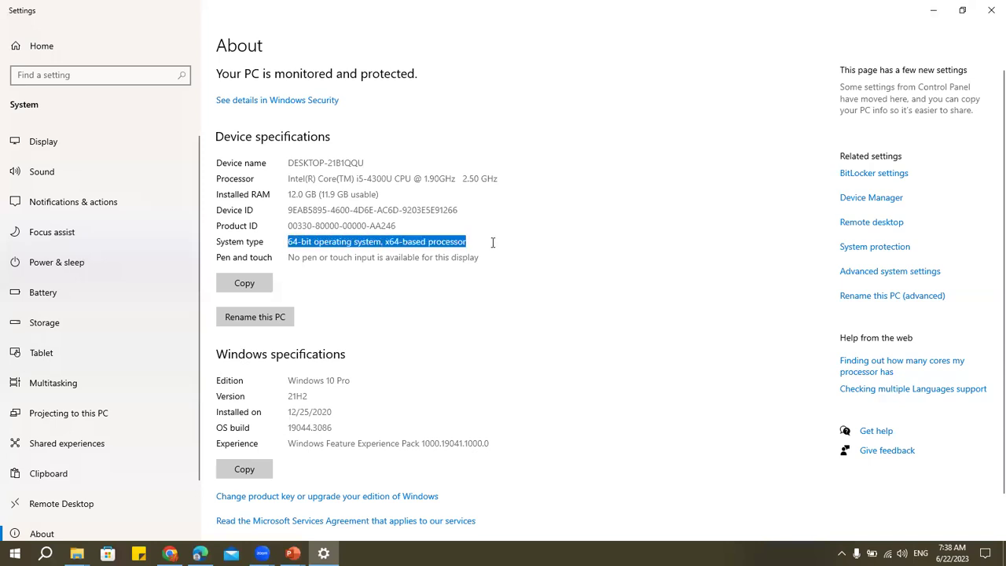
{"action": "left_click", "coordinate": [395, 241]}
{"action": "double_click", "coordinate": [392, 241]}
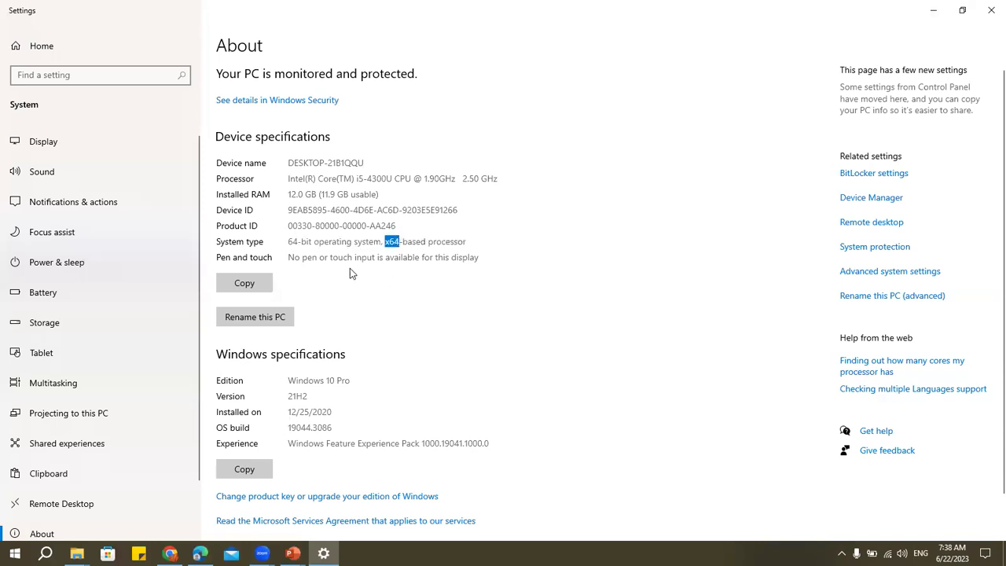
{"action": "left_click_drag", "start_coordinate": [288, 242], "coordinate": [514, 244]}
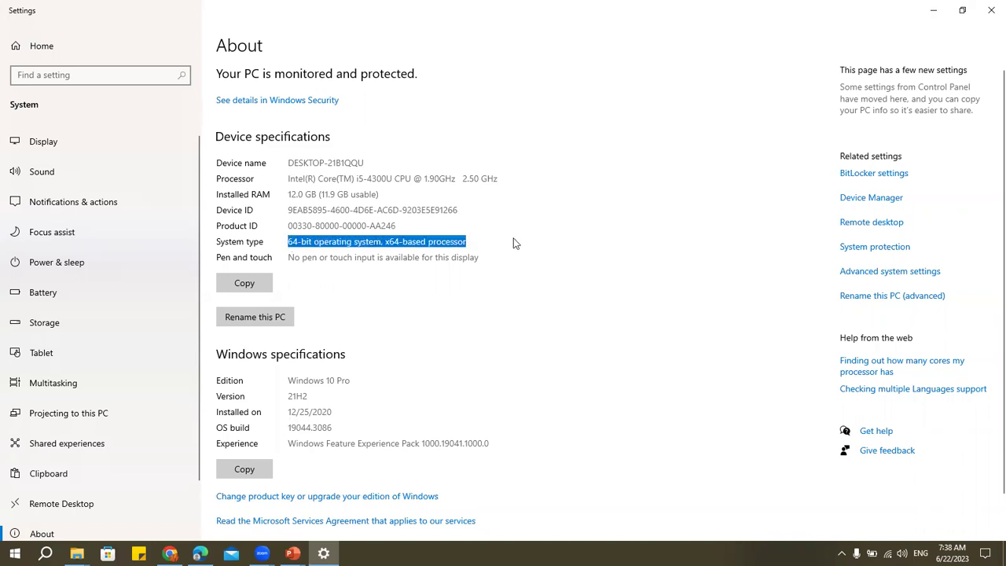
{"action": "key", "text": "alt+Tab"}
{"action": "key", "text": "alt+Tab"}
{"action": "key", "text": "alt+Tab"}
{"action": "left_click", "coordinate": [122, 229]}
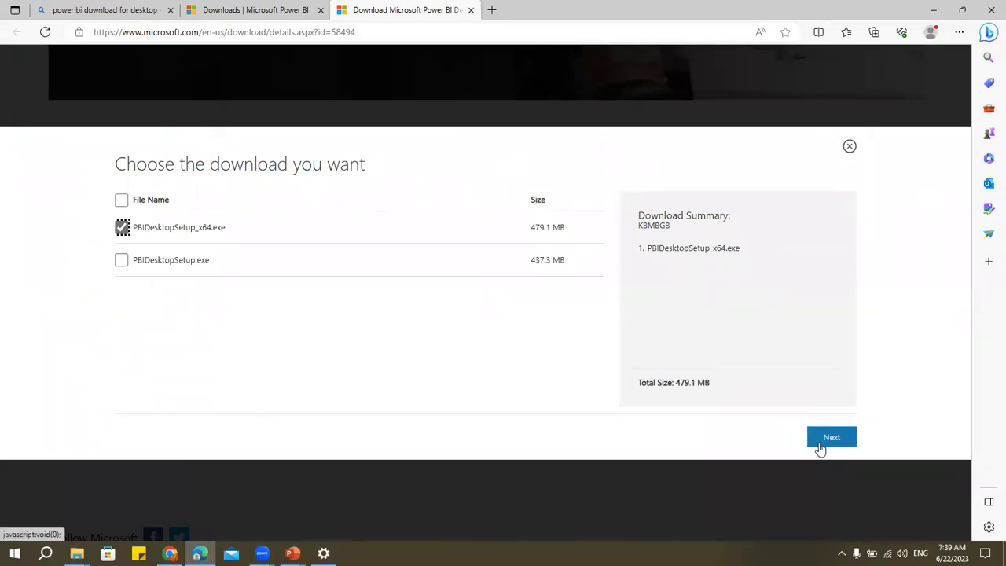
Leave only PBIDesktopSetup_x64.exe (479.1 MB) selected for download, then bring up the Start menu app list
{"action": "left_click", "coordinate": [123, 228]}
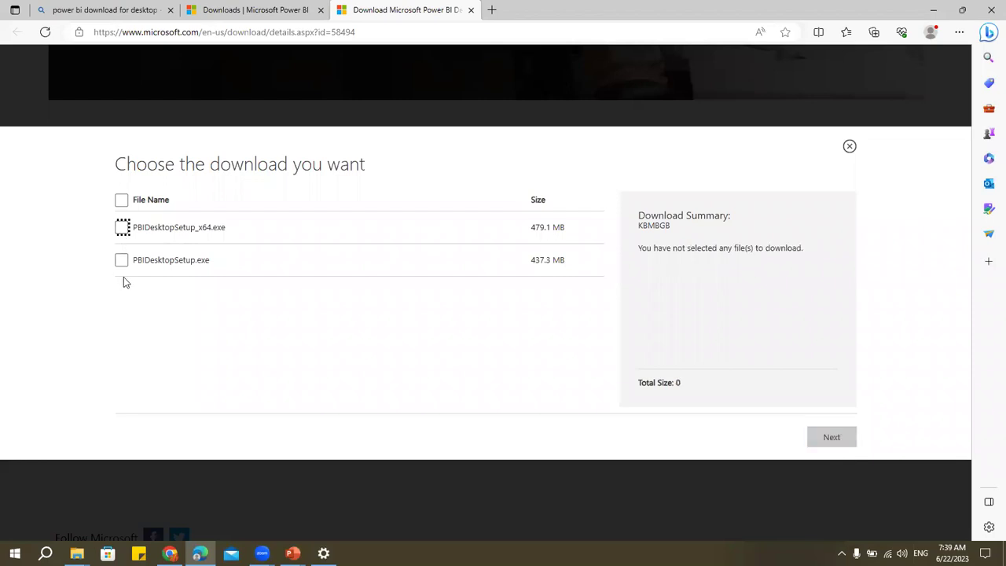
{"action": "left_click", "coordinate": [121, 266]}
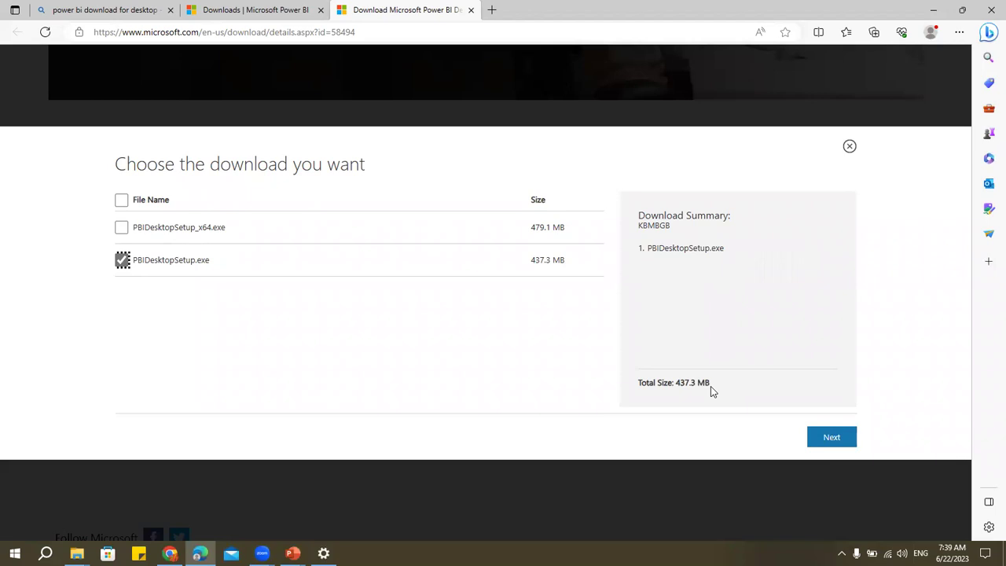
{"action": "left_click", "coordinate": [123, 267]}
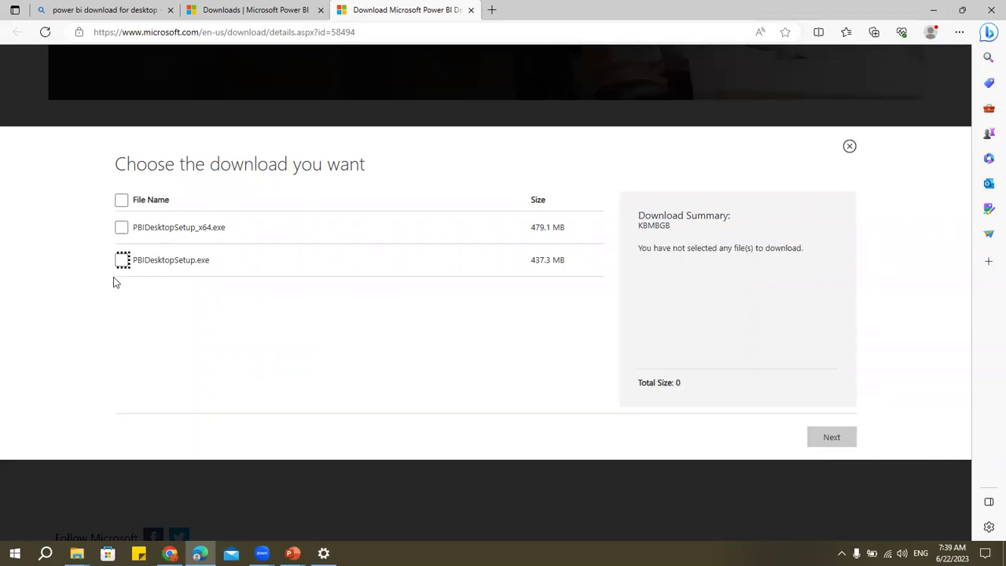
{"action": "left_click", "coordinate": [121, 227]}
{"action": "left_click", "coordinate": [122, 260]}
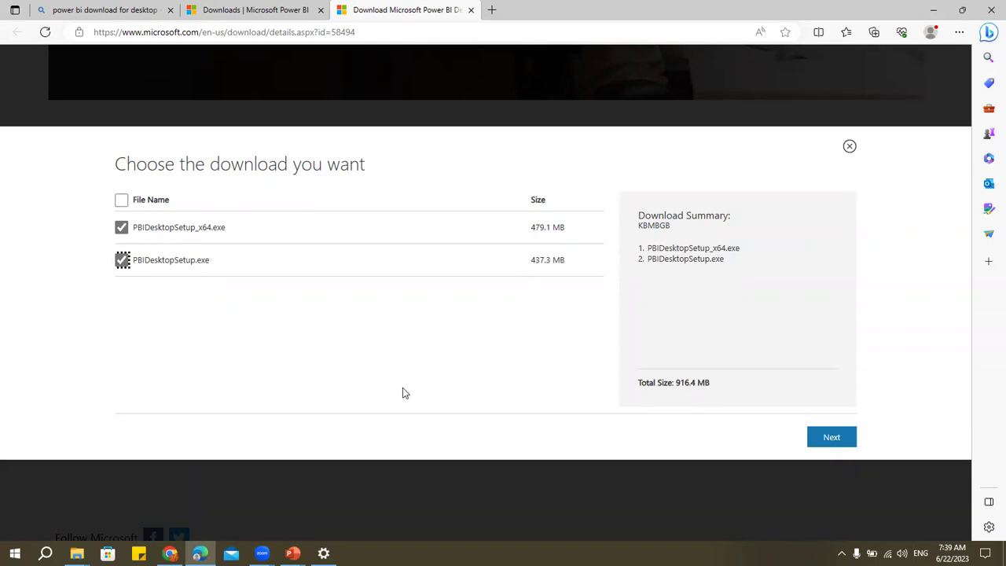
{"action": "left_click", "coordinate": [122, 228]}
{"action": "left_click", "coordinate": [122, 260]}
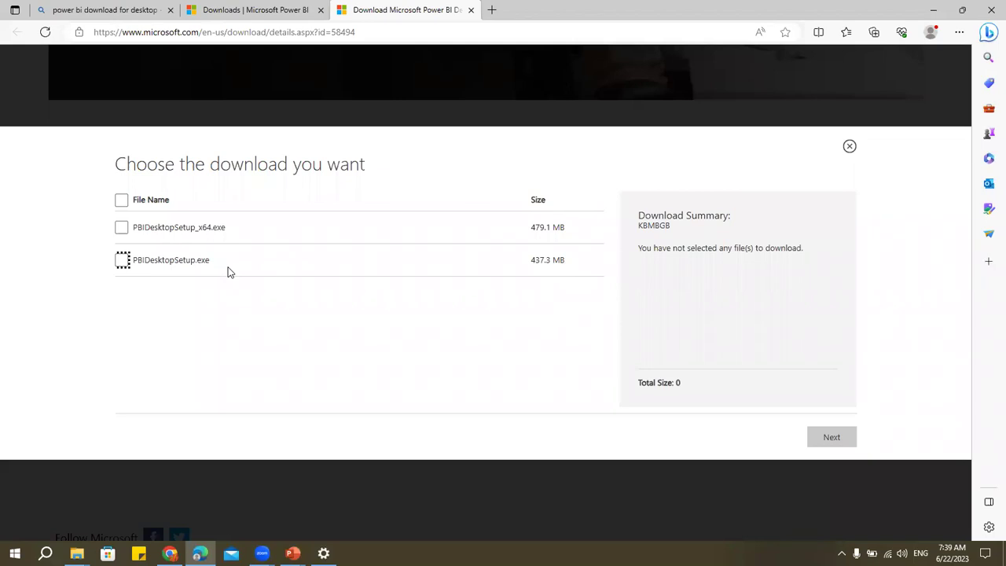
{"action": "left_click", "coordinate": [123, 229]}
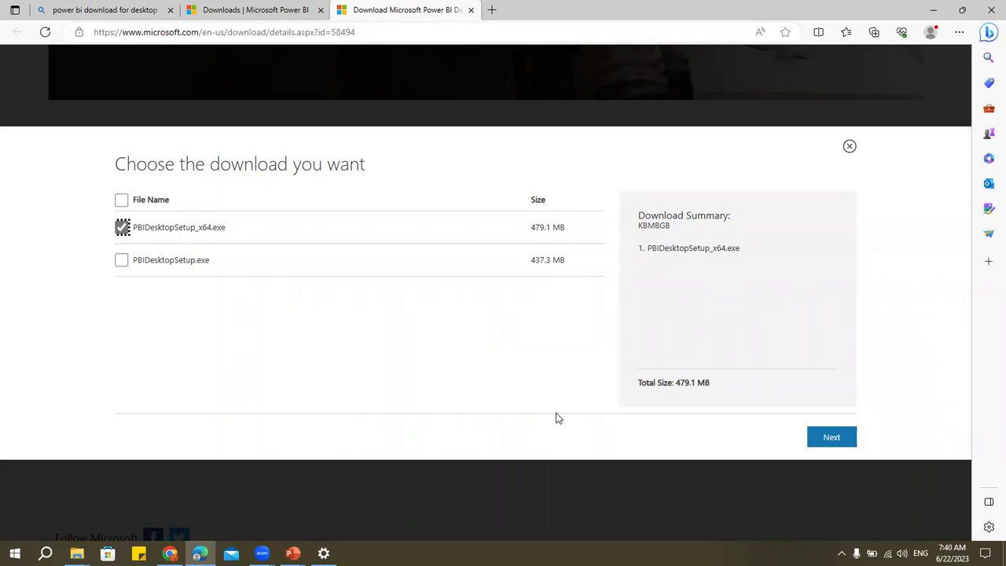
{"action": "left_click", "coordinate": [15, 553]}
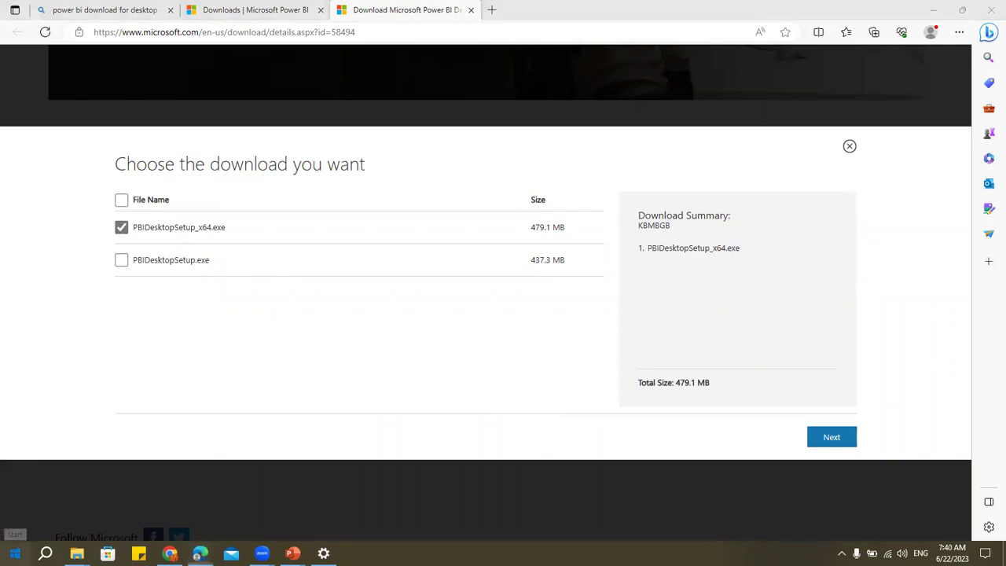
{"action": "scroll", "coordinate": [118, 370], "scroll_direction": "down", "scroll_amount": 15}
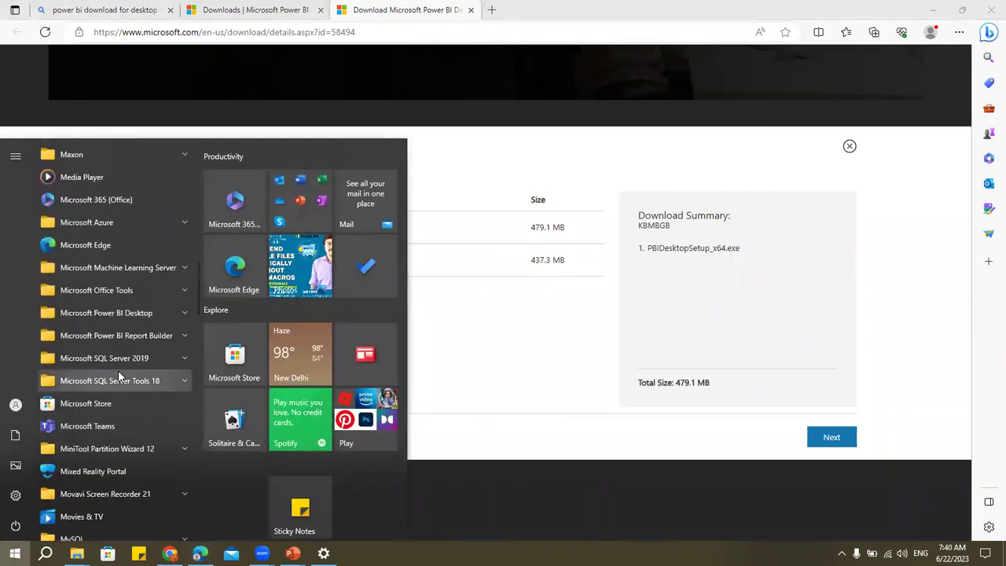
Launch Power BI Desktop from the Microsoft Power BI Desktop folder in the Start menu
{"action": "left_click", "coordinate": [120, 313]}
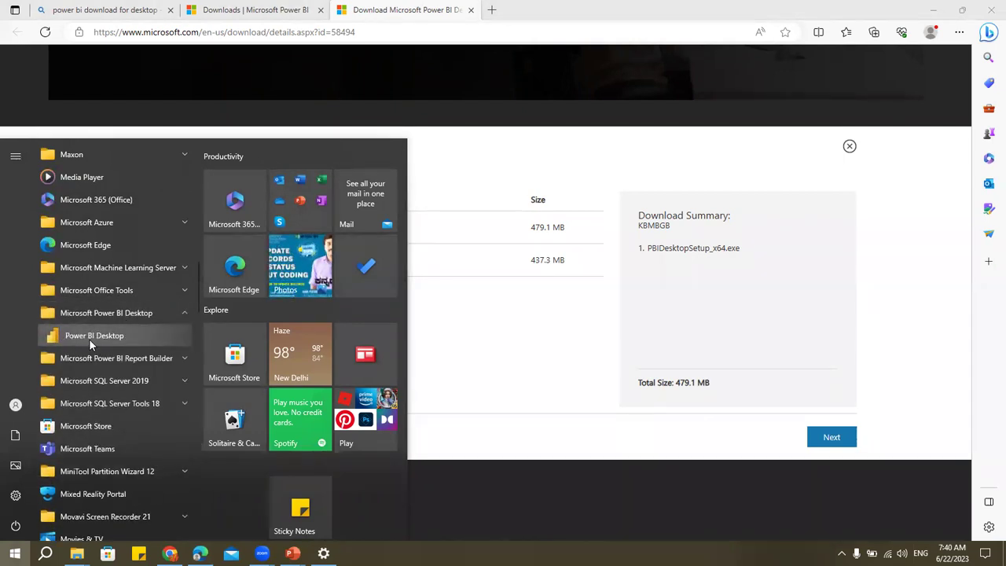
{"action": "left_click", "coordinate": [90, 338]}
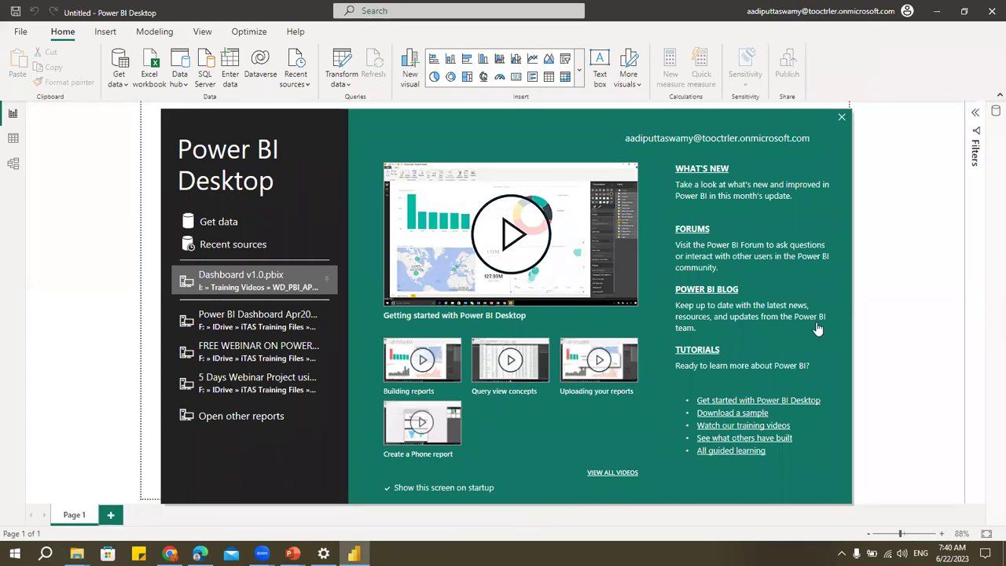
Close the Power BI welcome screen to reveal the empty Untitled report
{"action": "left_click", "coordinate": [842, 118]}
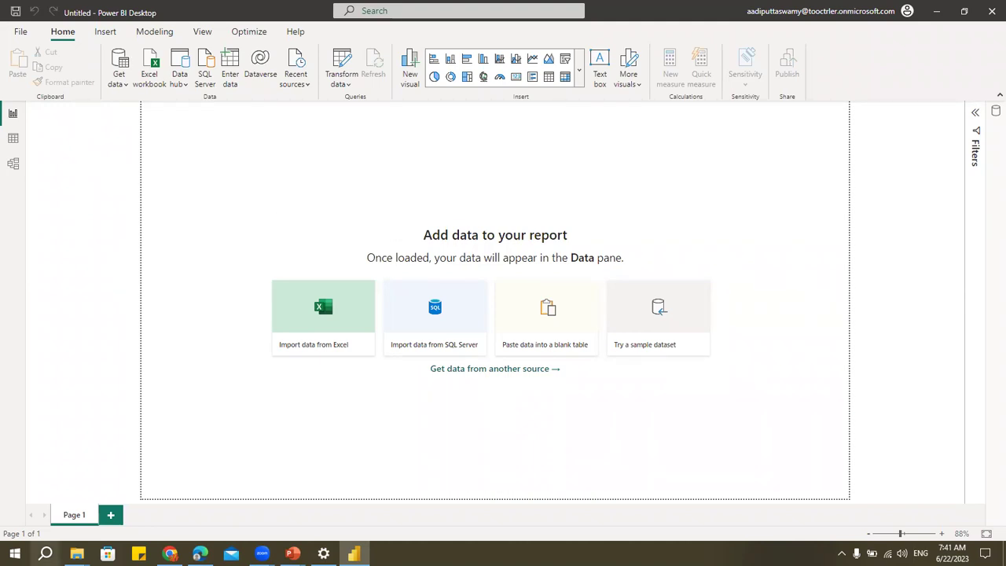
Browse the SQL Server 2019 and Power BI Desktop Start folders, then bring the PowerPoint slide show back
{"action": "left_click", "coordinate": [15, 553]}
{"action": "scroll", "coordinate": [133, 376], "scroll_direction": "down", "scroll_amount": 10}
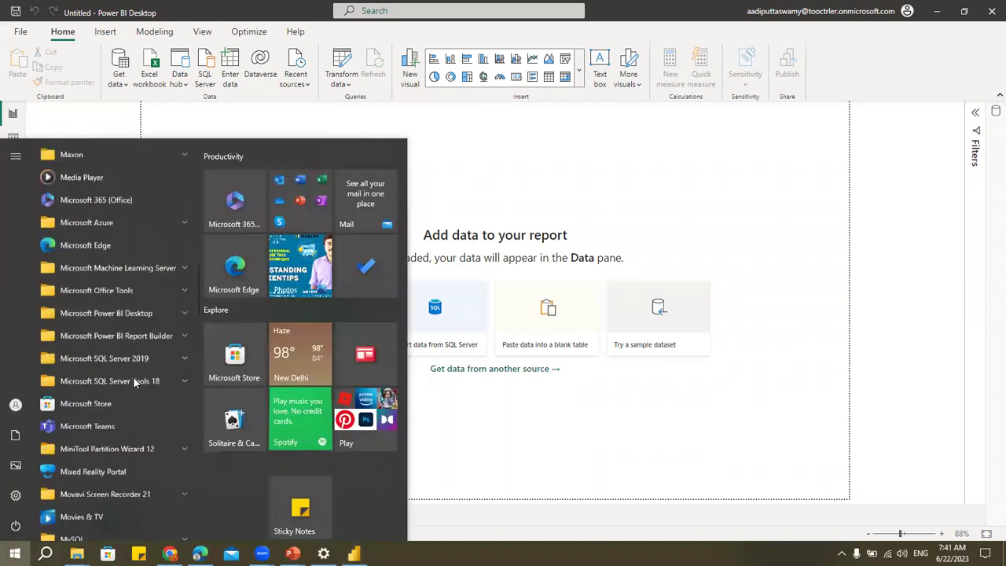
{"action": "left_click", "coordinate": [149, 297]}
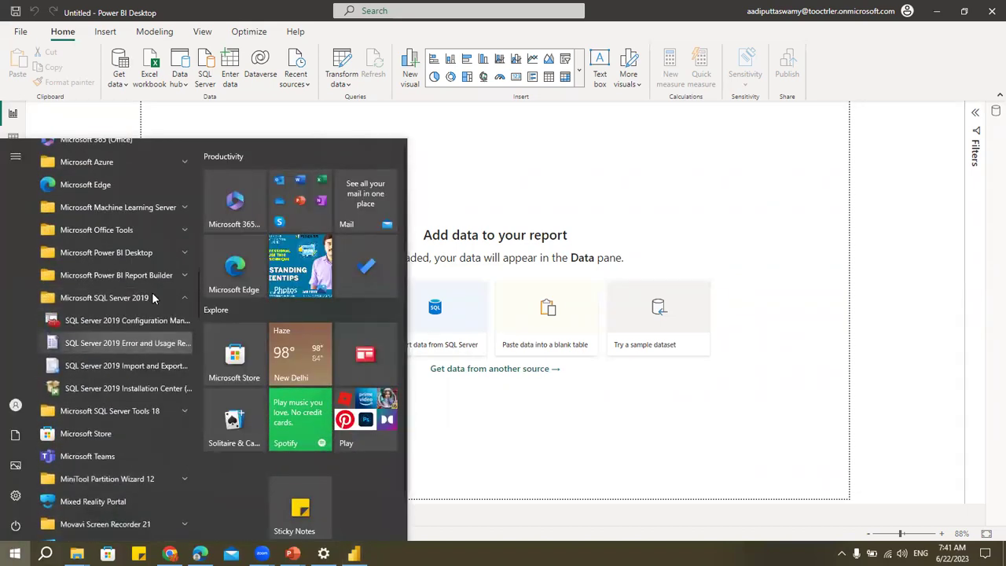
{"action": "left_click", "coordinate": [142, 252]}
{"action": "left_click", "coordinate": [628, 209]}
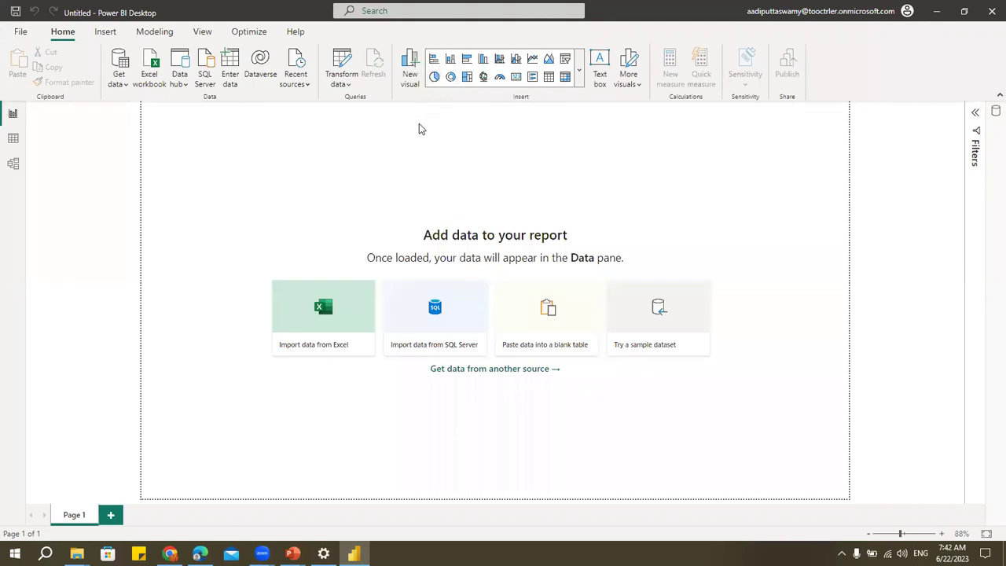
{"action": "left_click", "coordinate": [433, 59]}
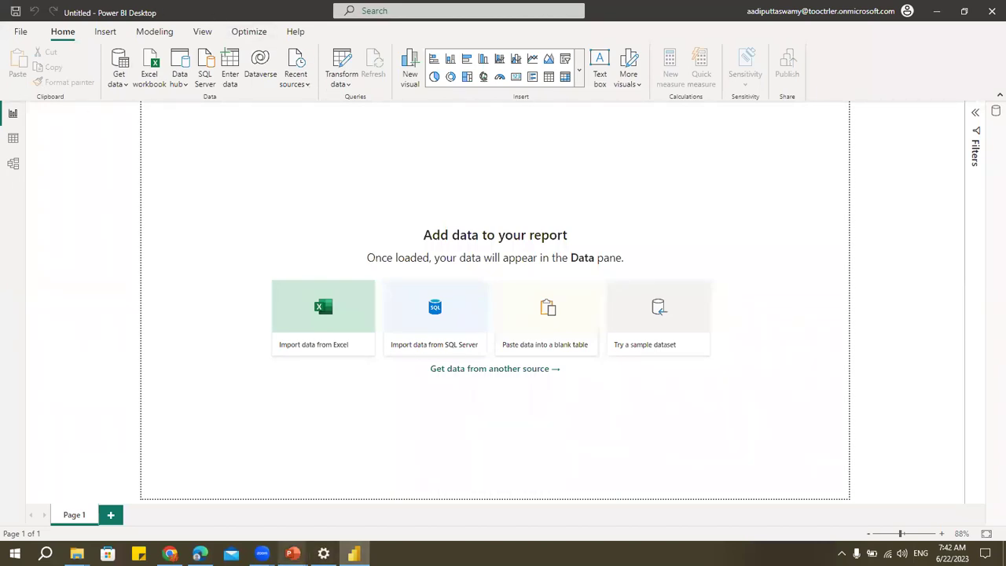
{"action": "mouse_move", "coordinate": [293, 554]}
{"action": "left_click", "coordinate": [332, 501]}
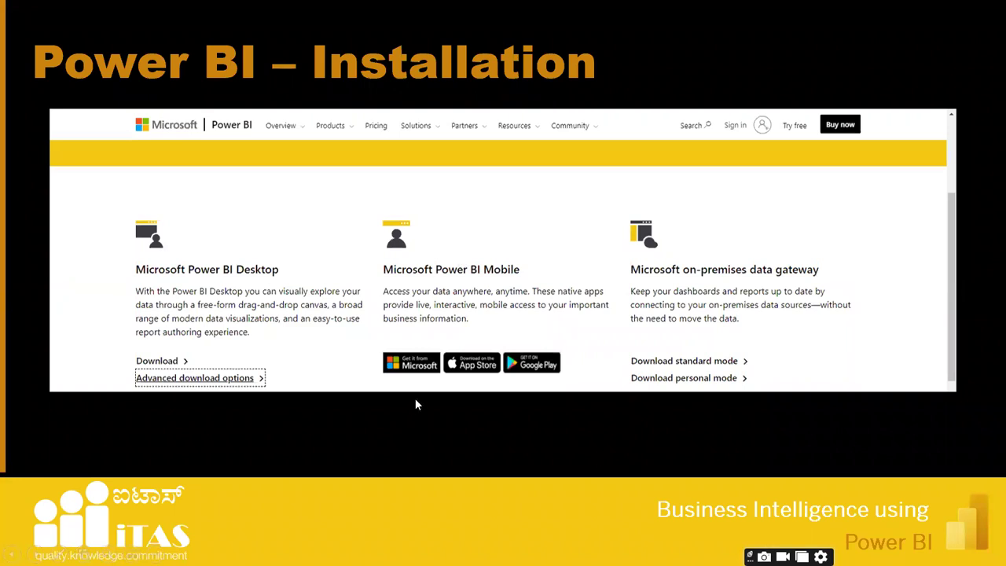
Advance the slide show to the 'Power BI Architecture' title slide
{"action": "left_click", "coordinate": [483, 415]}
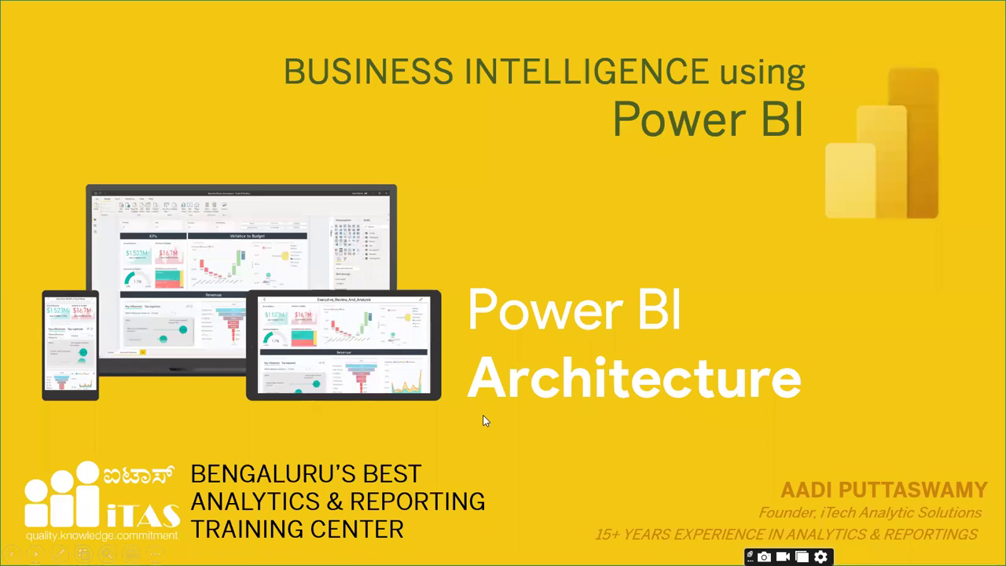